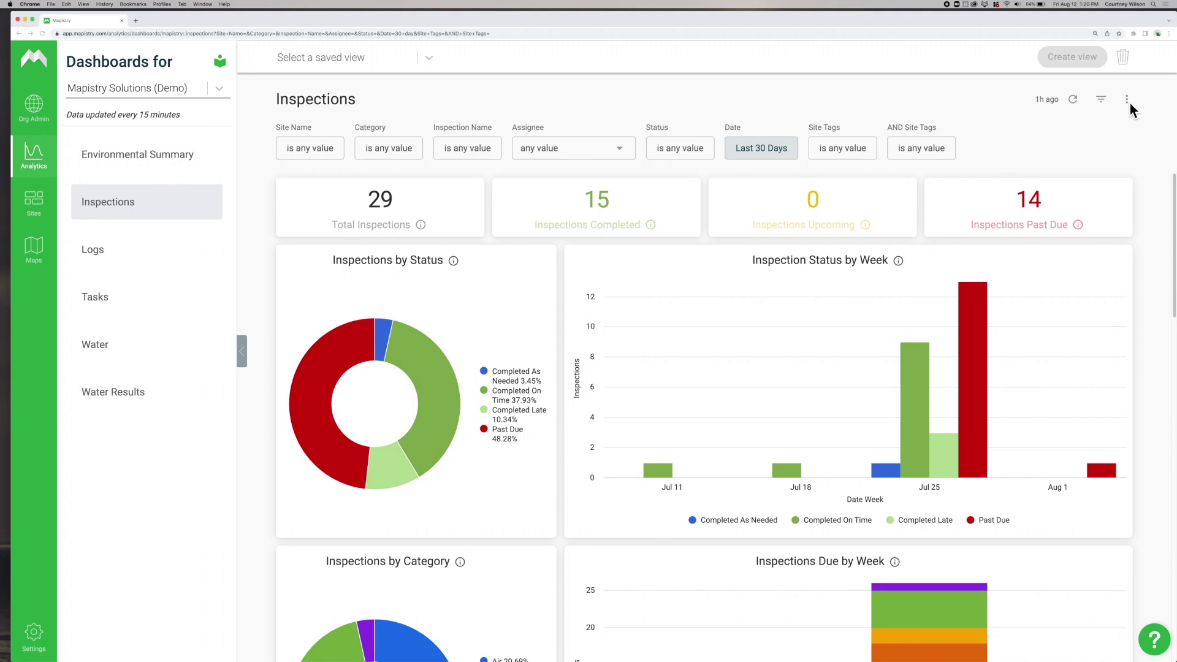
Start a scheduled delivery for Inspections and expand the Category filter to show Air, Safety and Waste
left_click(1128, 98)
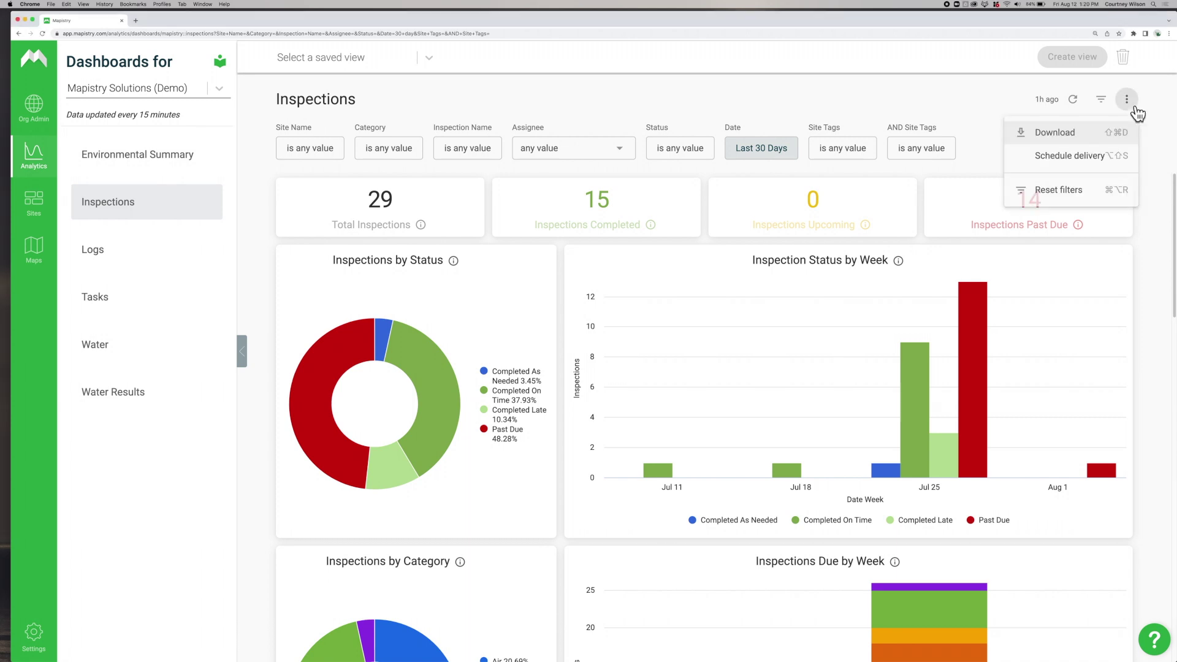
left_click(1103, 158)
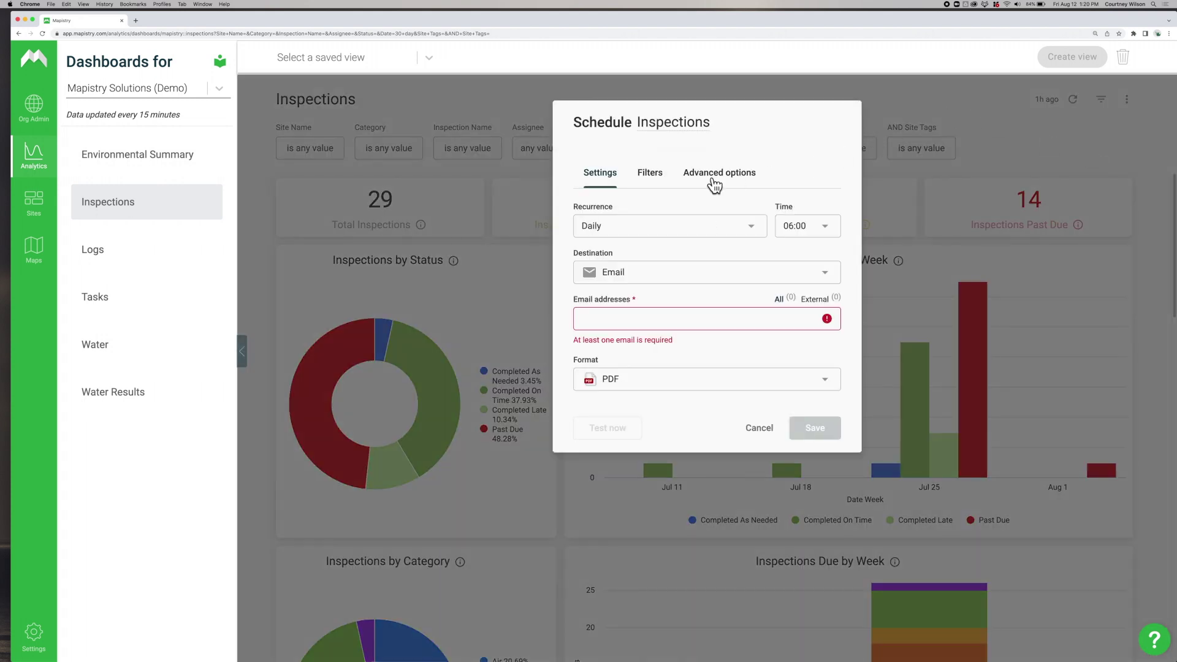
left_click(657, 180)
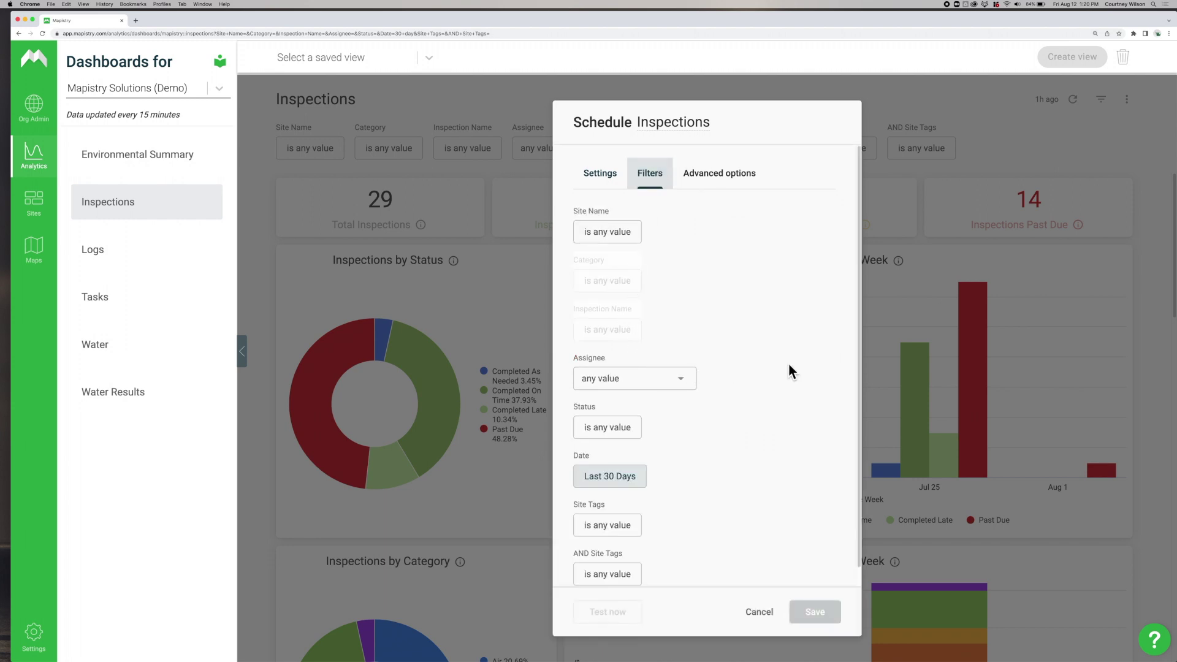
left_click(607, 280)
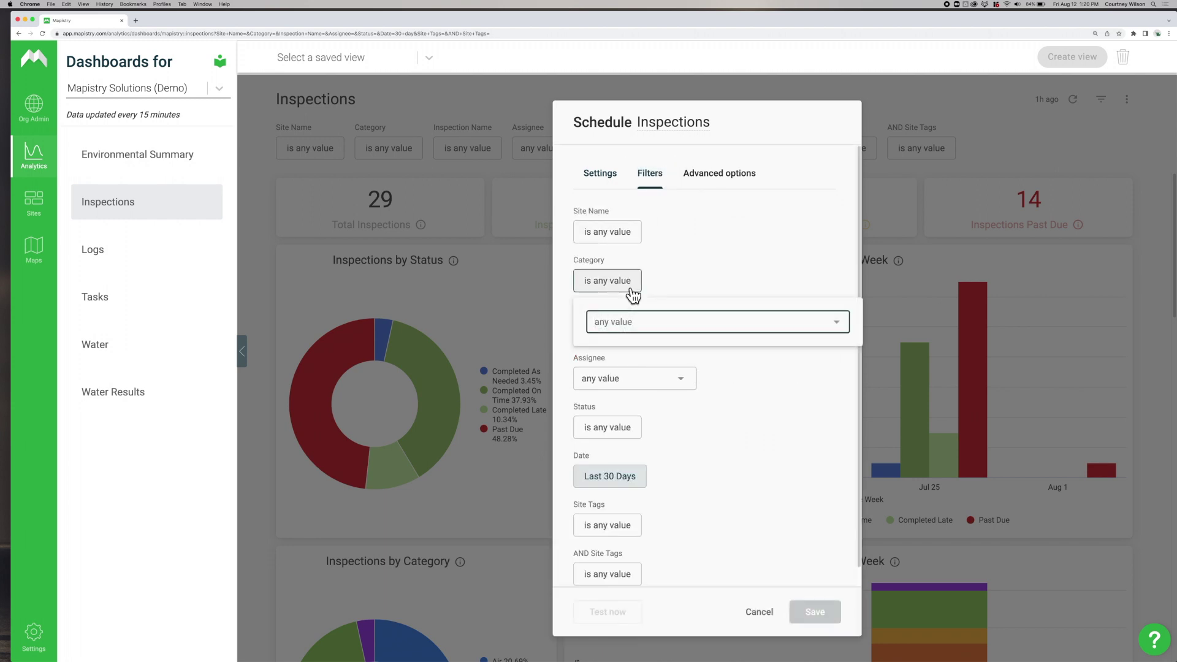
left_click(839, 323)
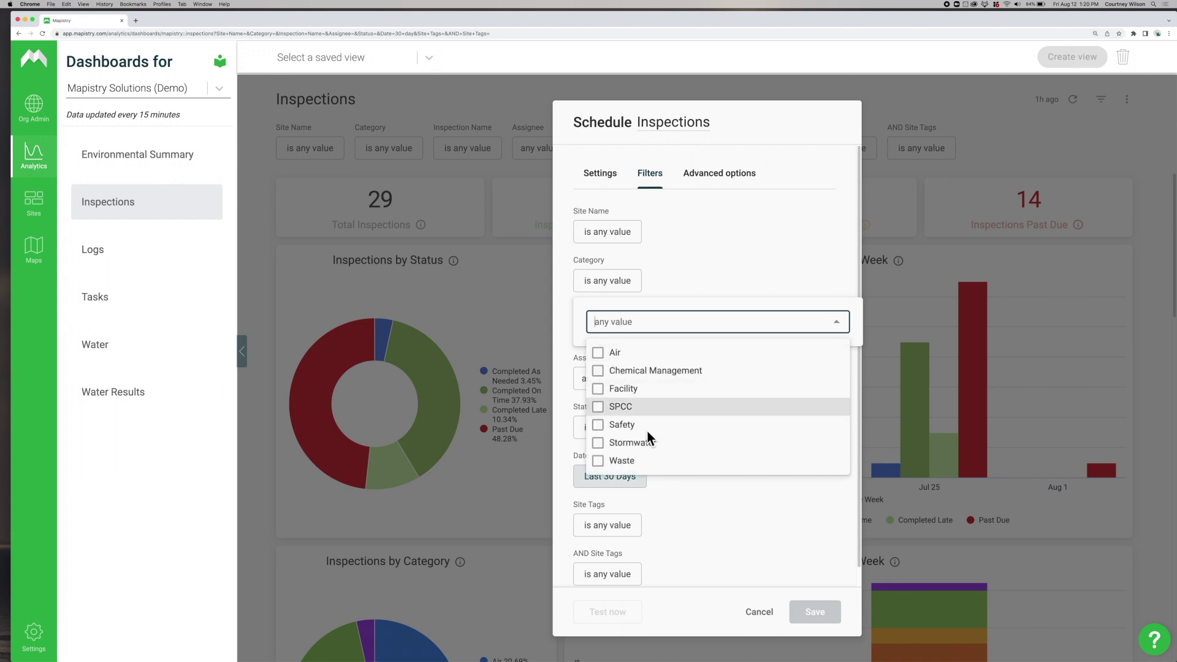
Set the delivery recurrence to Monthly on the Settings tab
left_click(600, 173)
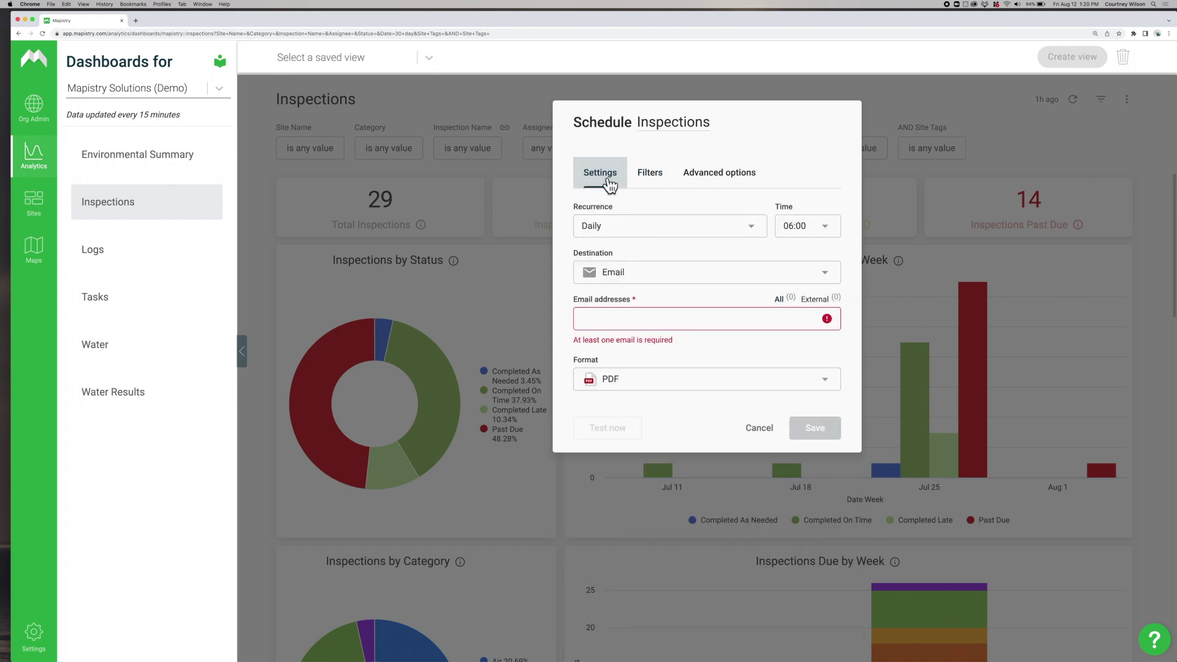
left_click(647, 225)
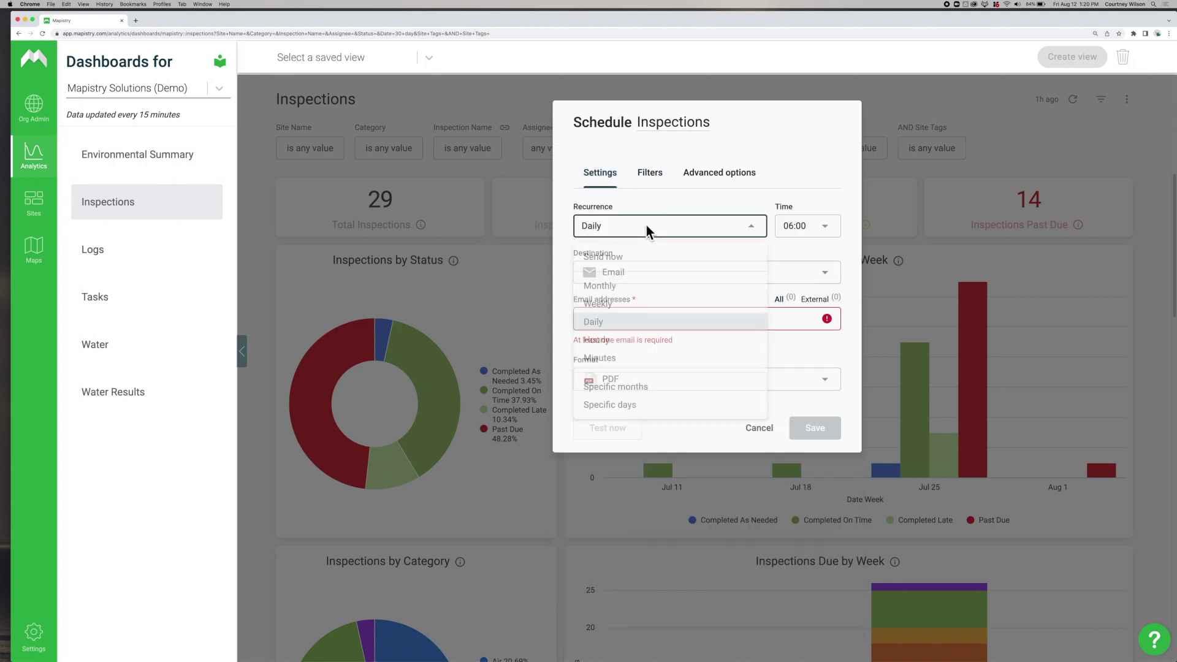
left_click(618, 288)
Add one recipient email address and save the schedule
left_click(615, 322)
type("john@email.com")
key("Return")
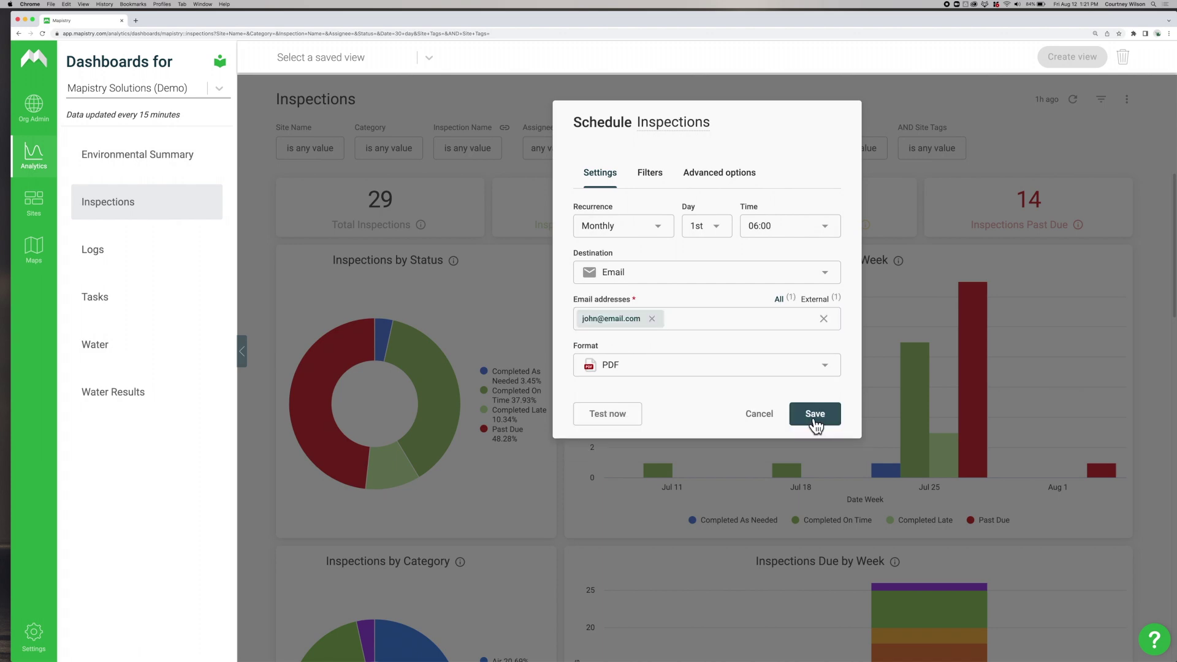
left_click(815, 414)
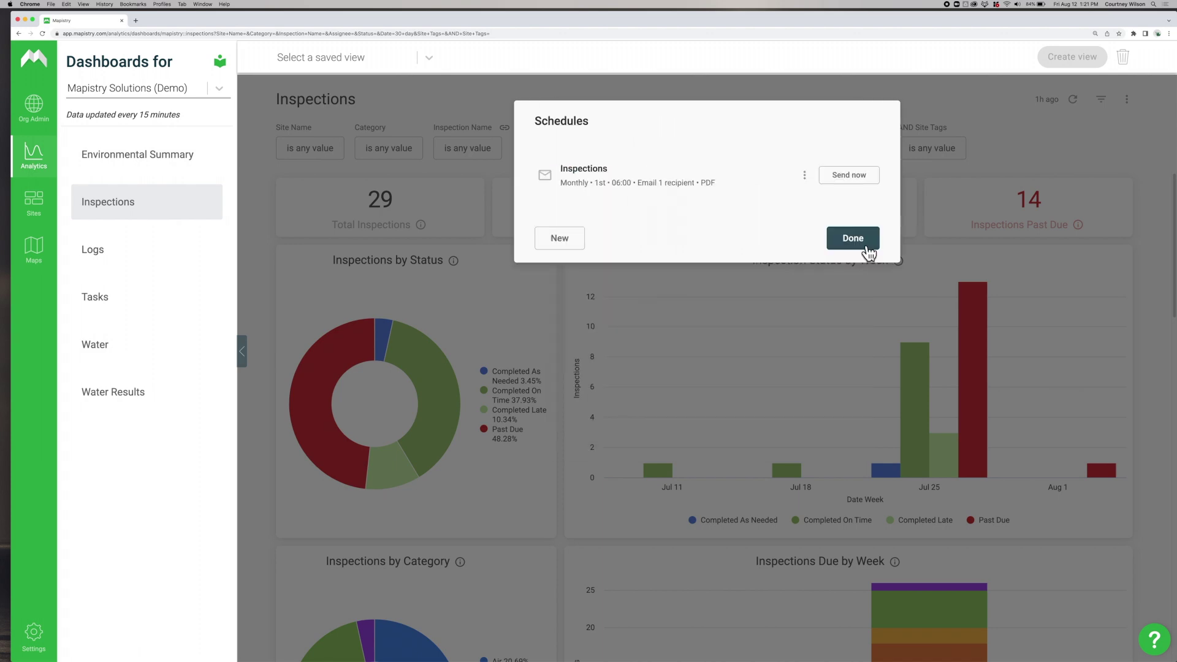